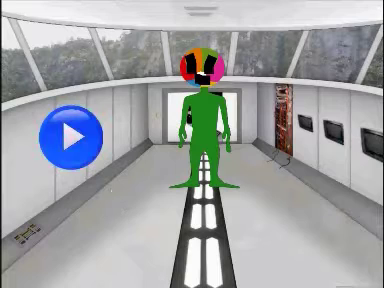
Play the intro scene and let it run to the 'made in New Zealand' slide
{"action": "left_click", "coordinate": [80, 141]}
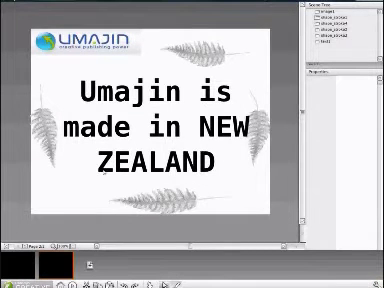
Add a blank page and choose the blue balloon brush from the Drawing library
{"action": "left_click", "coordinate": [89, 264]}
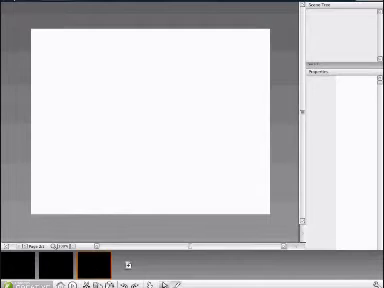
{"action": "left_click", "coordinate": [164, 284]}
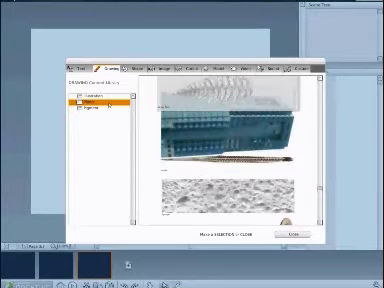
{"action": "scroll", "coordinate": [240, 150], "scroll_direction": "down", "scroll_amount": 3}
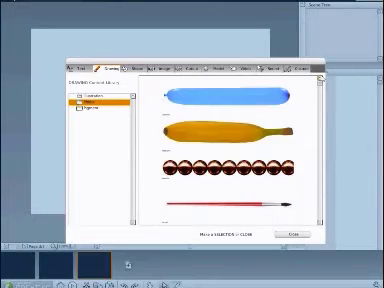
{"action": "left_click", "coordinate": [225, 96]}
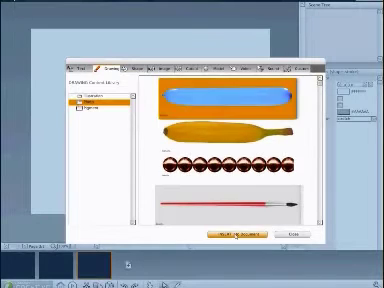
{"action": "left_click", "coordinate": [237, 235]}
Paint the letters M, D and G in blue balloon strokes
{"action": "mouse_move", "coordinate": [45, 122]}
{"action": "left_mouse_down"}
{"action": "mouse_move", "coordinate": [110, 110]}
{"action": "mouse_move", "coordinate": [148, 118]}
{"action": "left_mouse_up"}
{"action": "mouse_move", "coordinate": [172, 55]}
{"action": "left_mouse_down"}
{"action": "mouse_move", "coordinate": [180, 56]}
{"action": "mouse_move", "coordinate": [198, 130]}
{"action": "left_mouse_up"}
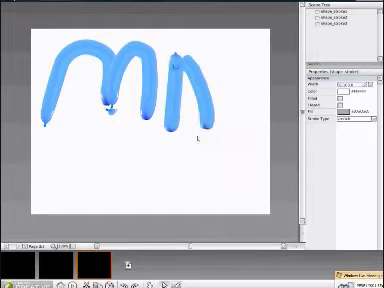
{"action": "left_click_drag", "start_coordinate": [198, 60], "coordinate": [182, 130]}
{"action": "mouse_move", "coordinate": [248, 62]}
{"action": "left_mouse_down"}
{"action": "mouse_move", "coordinate": [255, 120]}
{"action": "mouse_move", "coordinate": [268, 118]}
{"action": "left_mouse_up"}
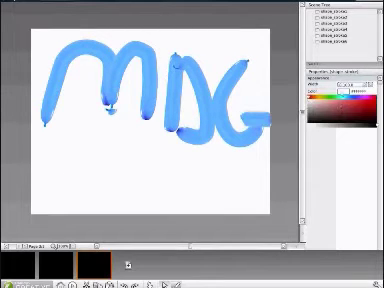
{"action": "mouse_move", "coordinate": [62, 140]}
{"action": "left_mouse_down"}
{"action": "mouse_move", "coordinate": [70, 144]}
{"action": "mouse_move", "coordinate": [66, 205]}
{"action": "left_mouse_up"}
Paint a T and an L-shaped stroke below MDG, switching the colour to dark red
{"action": "left_click_drag", "start_coordinate": [52, 148], "coordinate": [90, 145]}
{"action": "mouse_move", "coordinate": [122, 150]}
{"action": "left_mouse_down"}
{"action": "mouse_move", "coordinate": [122, 170]}
{"action": "mouse_move", "coordinate": [190, 175]}
{"action": "left_mouse_up"}
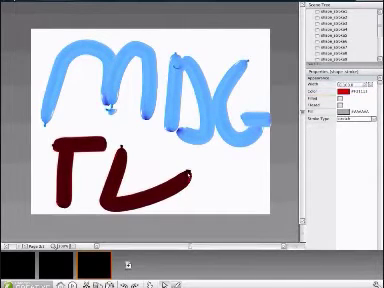
{"action": "left_click", "coordinate": [345, 97]}
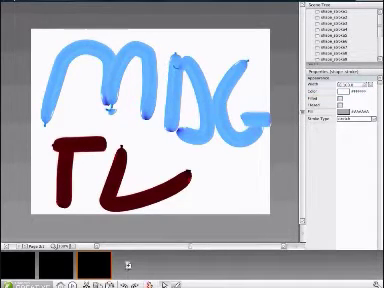
Rotate the L-shaped stroke into a V so the lower line reads TV
{"action": "left_click", "coordinate": [150, 195]}
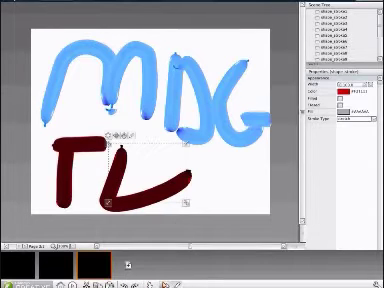
{"action": "left_click", "coordinate": [190, 225]}
{"action": "left_click", "coordinate": [163, 193]}
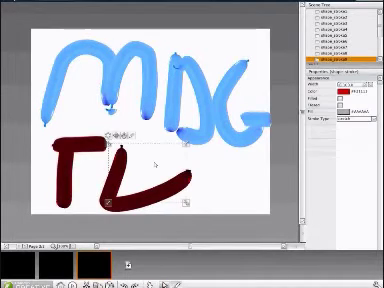
{"action": "mouse_move", "coordinate": [187, 201]}
{"action": "left_mouse_down"}
{"action": "mouse_move", "coordinate": [198, 165]}
{"action": "mouse_move", "coordinate": [188, 165]}
{"action": "left_mouse_up"}
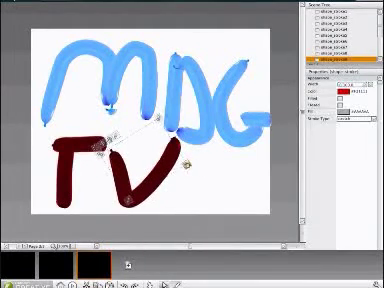
{"action": "left_click", "coordinate": [190, 183]}
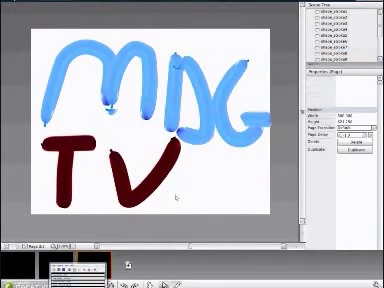
Add a new page and insert the grassland photo from the image library's last folder
{"action": "left_click", "coordinate": [128, 264]}
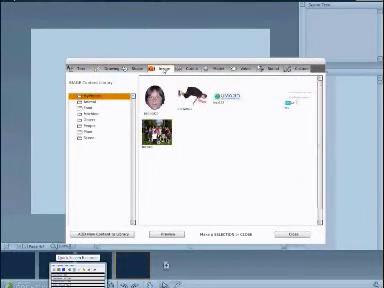
{"action": "left_click", "coordinate": [90, 114]}
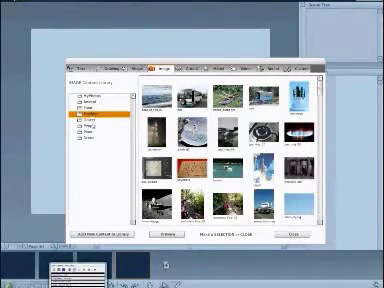
{"action": "left_click", "coordinate": [88, 138]}
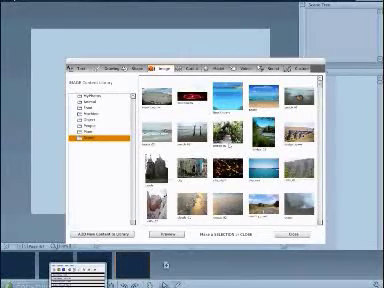
{"action": "scroll", "coordinate": [160, 140], "scroll_direction": "down", "scroll_amount": 1}
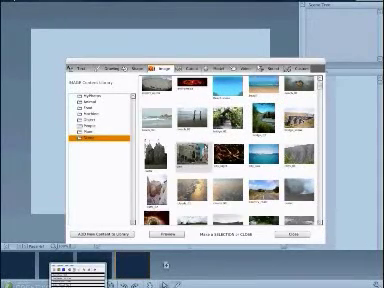
{"action": "scroll", "coordinate": [160, 140], "scroll_direction": "down", "scroll_amount": 1}
{"action": "scroll", "coordinate": [200, 150], "scroll_direction": "down", "scroll_amount": 1}
{"action": "scroll", "coordinate": [215, 160], "scroll_direction": "down", "scroll_amount": 1}
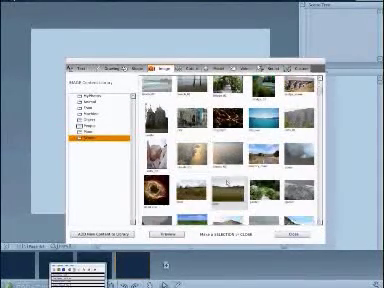
{"action": "scroll", "coordinate": [228, 182], "scroll_direction": "down", "scroll_amount": 1}
{"action": "scroll", "coordinate": [228, 182], "scroll_direction": "down", "scroll_amount": 1}
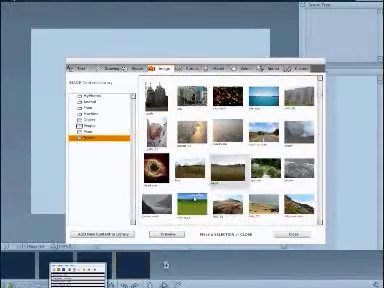
{"action": "double_click", "coordinate": [190, 205]}
Move the grassland photo to the top-left and stretch it to cover the page
{"action": "left_click", "coordinate": [236, 233]}
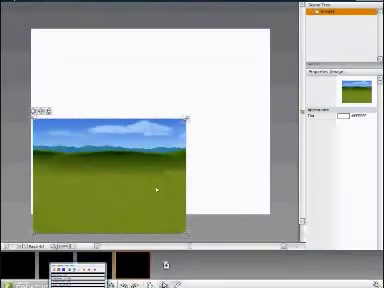
{"action": "mouse_move", "coordinate": [157, 188]}
{"action": "left_mouse_down"}
{"action": "mouse_move", "coordinate": [125, 98]}
{"action": "mouse_move", "coordinate": [131, 87]}
{"action": "left_mouse_up"}
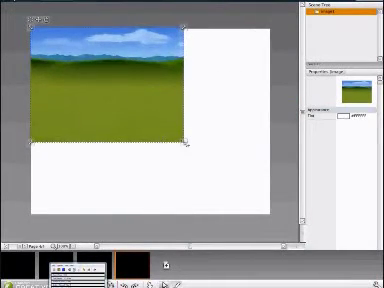
{"action": "left_click_drag", "start_coordinate": [184, 143], "coordinate": [268, 210]}
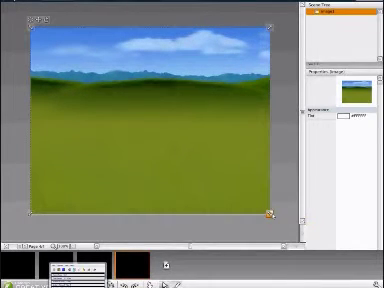
{"action": "left_click_drag", "start_coordinate": [270, 214], "coordinate": [274, 215]}
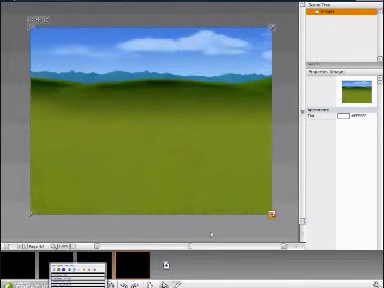
{"action": "left_click", "coordinate": [166, 264]}
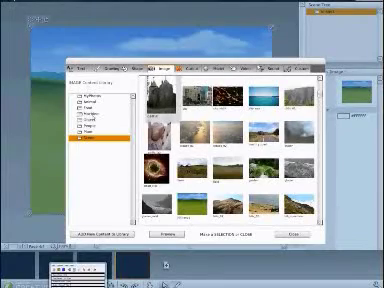
Browse the Animal clipart category to show the giraffe thumbnail
{"action": "left_click", "coordinate": [90, 101]}
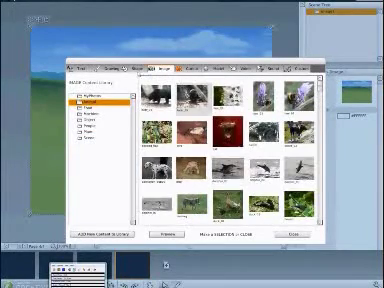
{"action": "left_click", "coordinate": [125, 68]}
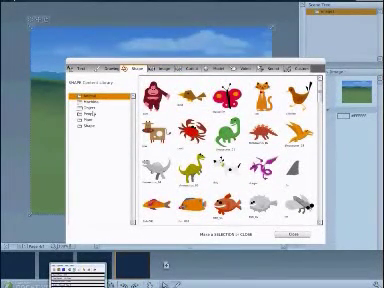
{"action": "scroll", "coordinate": [302, 168], "scroll_direction": "down", "scroll_amount": 3}
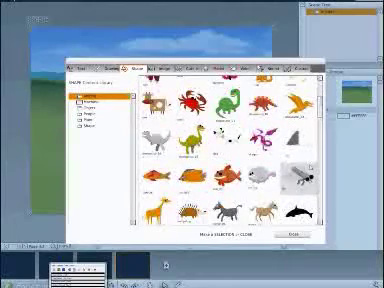
{"action": "scroll", "coordinate": [302, 168], "scroll_direction": "down", "scroll_amount": 2}
{"action": "scroll", "coordinate": [302, 168], "scroll_direction": "down", "scroll_amount": 2}
{"action": "scroll", "coordinate": [302, 168], "scroll_direction": "down", "scroll_amount": 1}
{"action": "scroll", "coordinate": [302, 168], "scroll_direction": "down", "scroll_amount": 2}
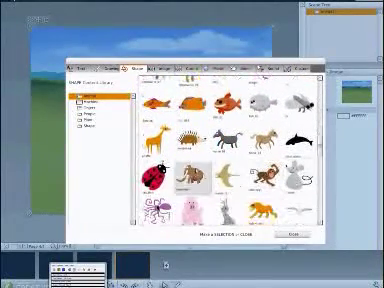
{"action": "scroll", "coordinate": [230, 150], "scroll_direction": "down", "scroll_amount": 2}
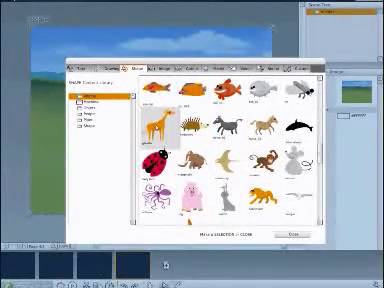
Insert the orange giraffe and reset the grassland background to fill the stage
{"action": "double_click", "coordinate": [158, 122]}
{"action": "left_click", "coordinate": [236, 234]}
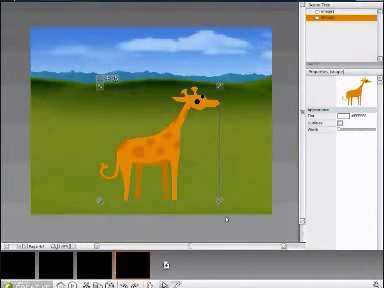
{"action": "left_click_drag", "start_coordinate": [130, 150], "coordinate": [110, 140]}
{"action": "left_click_drag", "start_coordinate": [12, 10], "coordinate": [30, 25]}
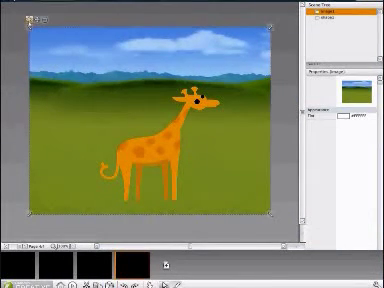
{"action": "right_click", "coordinate": [30, 20]}
{"action": "left_click", "coordinate": [50, 37]}
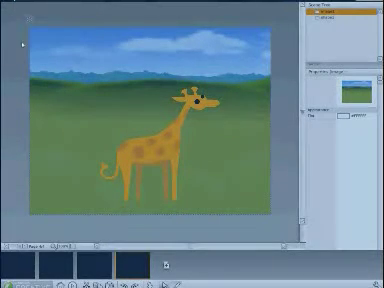
Move the giraffe further left and enlarge it slightly
{"action": "left_click", "coordinate": [138, 152]}
{"action": "left_click_drag", "start_coordinate": [148, 156], "coordinate": [107, 158]}
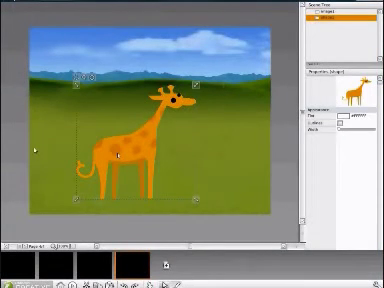
{"action": "left_click_drag", "start_coordinate": [190, 200], "coordinate": [200, 200]}
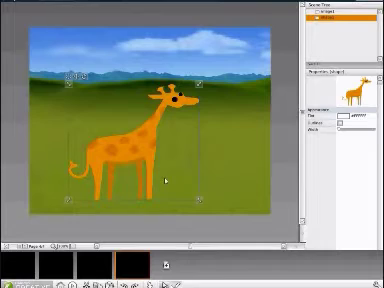
{"action": "key", "text": "ctrl+l"}
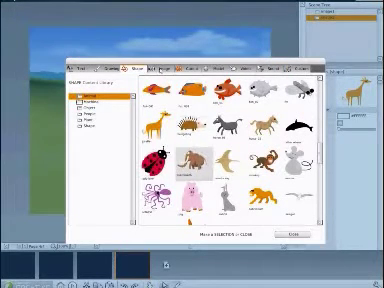
Insert the man's photo from the Image library and seat him on the giraffe's back
{"action": "left_click", "coordinate": [156, 69]}
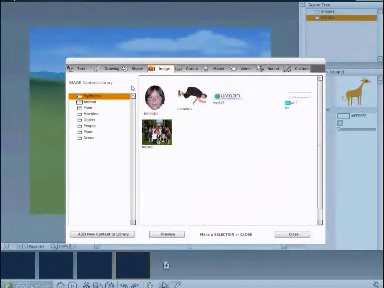
{"action": "double_click", "coordinate": [193, 96]}
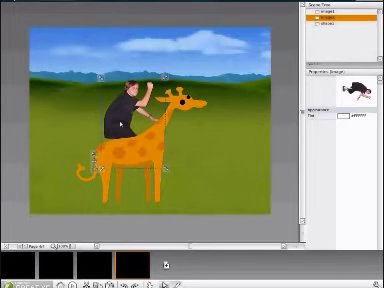
{"action": "left_click", "coordinate": [190, 180]}
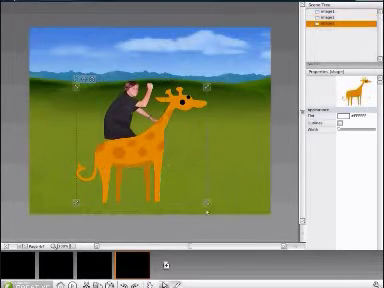
Insert the wooden club clipart onto the scene
{"action": "left_click", "coordinate": [166, 263]}
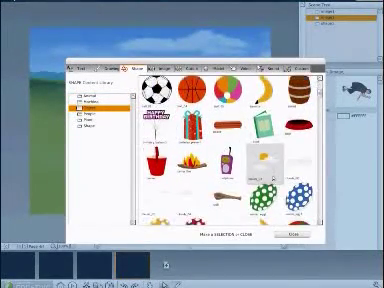
{"action": "scroll", "coordinate": [225, 150], "scroll_direction": "down", "scroll_amount": 3}
{"action": "scroll", "coordinate": [225, 150], "scroll_direction": "down", "scroll_amount": 2}
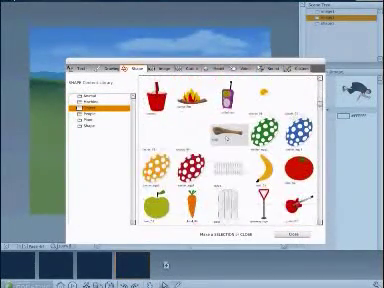
{"action": "left_click", "coordinate": [227, 135]}
{"action": "left_click", "coordinate": [237, 234]}
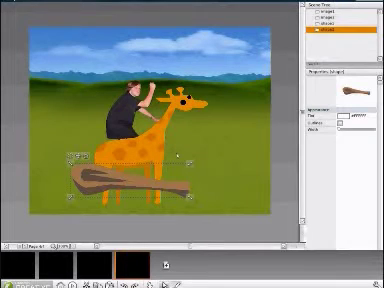
{"action": "left_click", "coordinate": [177, 132]}
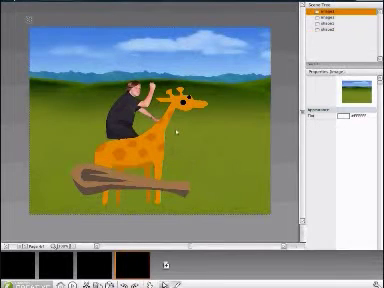
Tilt the club, move it into the man's hand, and send it one layer backward
{"action": "left_click", "coordinate": [138, 186]}
{"action": "mouse_move", "coordinate": [190, 160]}
{"action": "left_mouse_down"}
{"action": "mouse_move", "coordinate": [211, 226]}
{"action": "mouse_move", "coordinate": [155, 185]}
{"action": "mouse_move", "coordinate": [118, 186]}
{"action": "left_mouse_up"}
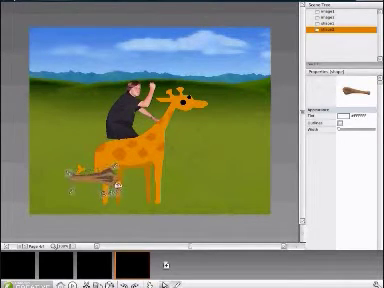
{"action": "mouse_move", "coordinate": [118, 186]}
{"action": "left_mouse_down"}
{"action": "mouse_move", "coordinate": [186, 72]}
{"action": "mouse_move", "coordinate": [186, 80]}
{"action": "left_mouse_up"}
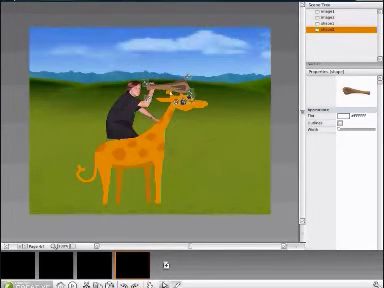
{"action": "scroll", "coordinate": [155, 75], "scroll_direction": "down", "scroll_amount": 1}
{"action": "scroll", "coordinate": [155, 75], "scroll_direction": "up", "scroll_amount": 2}
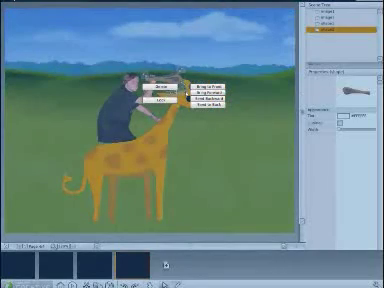
{"action": "left_click", "coordinate": [208, 98]}
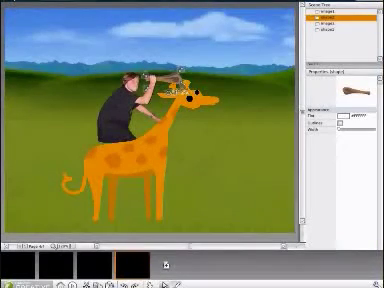
{"action": "left_click", "coordinate": [219, 84]}
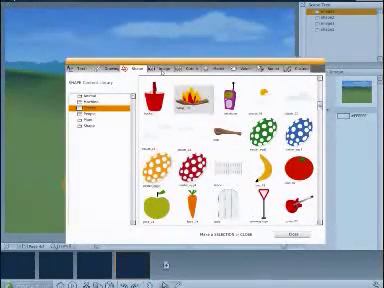
{"action": "scroll", "coordinate": [218, 145], "scroll_direction": "down", "scroll_amount": 2}
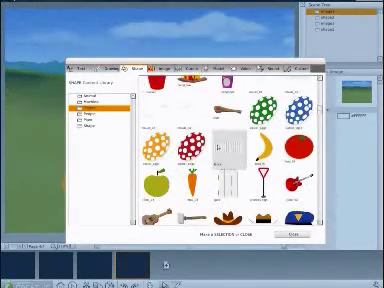
{"action": "scroll", "coordinate": [218, 148], "scroll_direction": "down", "scroll_amount": 2}
{"action": "scroll", "coordinate": [218, 148], "scroll_direction": "down", "scroll_amount": 1}
{"action": "scroll", "coordinate": [218, 148], "scroll_direction": "down", "scroll_amount": 1}
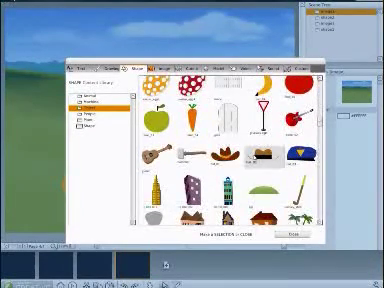
Insert the large brown cowboy hat from the Objects clip art category
{"action": "left_click", "coordinate": [262, 152]}
{"action": "left_click", "coordinate": [292, 234]}
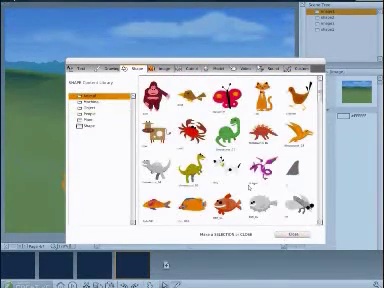
{"action": "scroll", "coordinate": [262, 198], "scroll_direction": "down", "scroll_amount": 1}
{"action": "scroll", "coordinate": [262, 198], "scroll_direction": "down", "scroll_amount": 1}
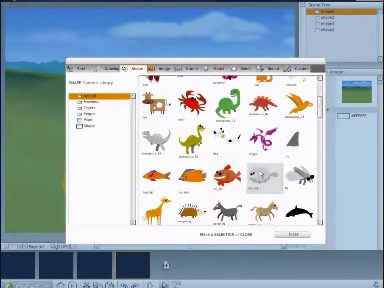
{"action": "scroll", "coordinate": [262, 175], "scroll_direction": "down", "scroll_amount": 1}
{"action": "scroll", "coordinate": [262, 175], "scroll_direction": "down", "scroll_amount": 1}
{"action": "scroll", "coordinate": [262, 175], "scroll_direction": "down", "scroll_amount": 1}
{"action": "scroll", "coordinate": [262, 175], "scroll_direction": "down", "scroll_amount": 1}
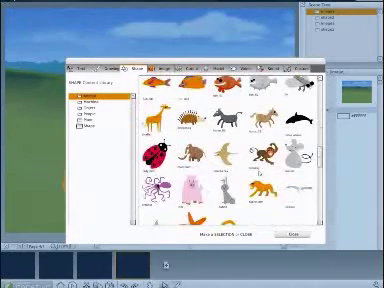
{"action": "scroll", "coordinate": [262, 175], "scroll_direction": "down", "scroll_amount": 1}
{"action": "scroll", "coordinate": [262, 175], "scroll_direction": "down", "scroll_amount": 1}
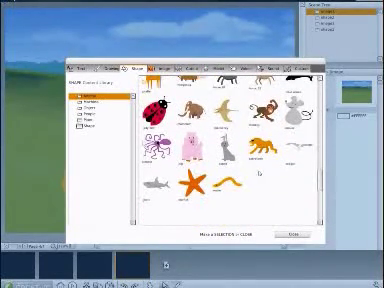
{"action": "scroll", "coordinate": [299, 146], "scroll_direction": "up", "scroll_amount": 1}
{"action": "scroll", "coordinate": [299, 146], "scroll_direction": "up", "scroll_amount": 1}
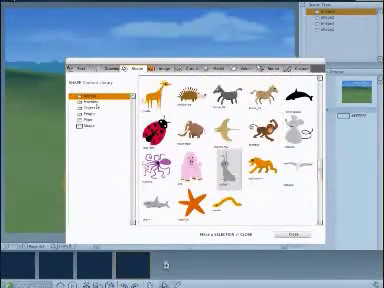
{"action": "left_click", "coordinate": [226, 168]}
{"action": "left_click", "coordinate": [90, 107]}
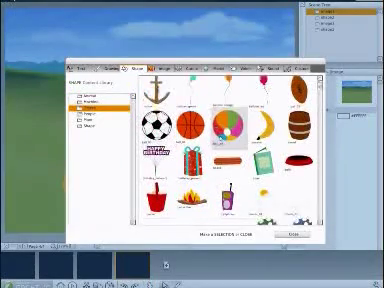
{"action": "scroll", "coordinate": [230, 150], "scroll_direction": "down", "scroll_amount": 1}
{"action": "scroll", "coordinate": [218, 128], "scroll_direction": "down", "scroll_amount": 1}
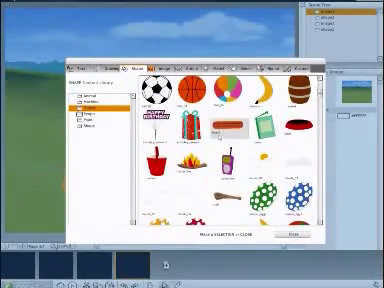
{"action": "scroll", "coordinate": [214, 130], "scroll_direction": "down", "scroll_amount": 1}
{"action": "scroll", "coordinate": [205, 130], "scroll_direction": "down", "scroll_amount": 1}
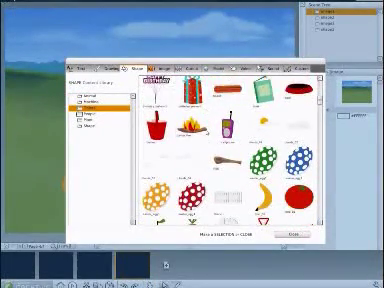
{"action": "scroll", "coordinate": [204, 130], "scroll_direction": "down", "scroll_amount": 1}
{"action": "scroll", "coordinate": [204, 130], "scroll_direction": "down", "scroll_amount": 1}
{"action": "scroll", "coordinate": [204, 130], "scroll_direction": "down", "scroll_amount": 1}
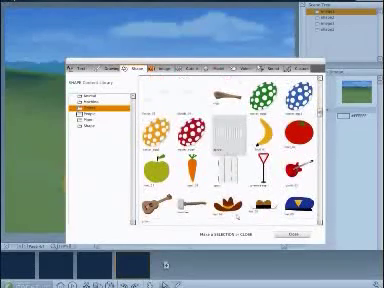
{"action": "double_click", "coordinate": [228, 205]}
Insert the cowboy hat, shrink it, and place it on Liam's head
{"action": "left_click", "coordinate": [238, 233]}
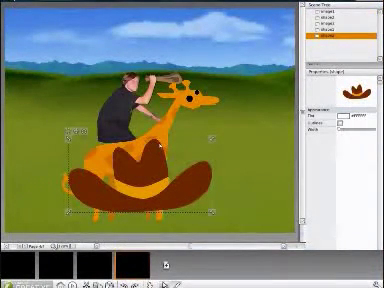
{"action": "left_click_drag", "start_coordinate": [160, 145], "coordinate": [136, 20]}
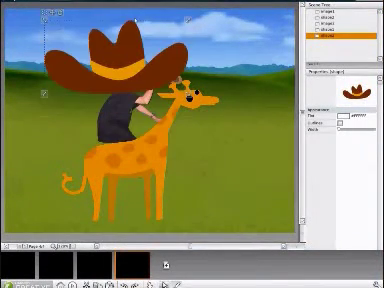
{"action": "left_click_drag", "start_coordinate": [187, 92], "coordinate": [91, 43]}
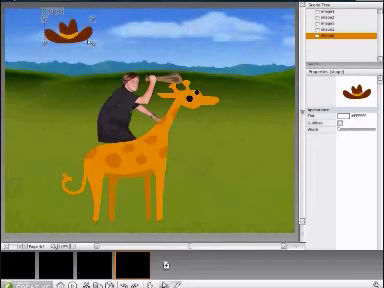
{"action": "left_click_drag", "start_coordinate": [68, 32], "coordinate": [128, 68]}
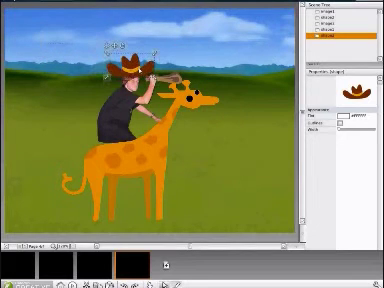
{"action": "left_click", "coordinate": [218, 133]}
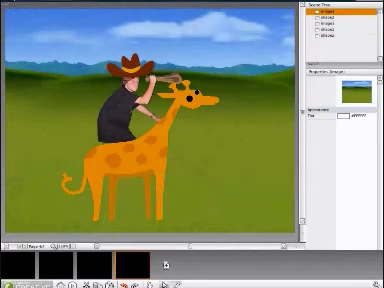
Draw a shape left of the rider, then undo the unwanted blue shape
{"action": "left_click", "coordinate": [102, 28]}
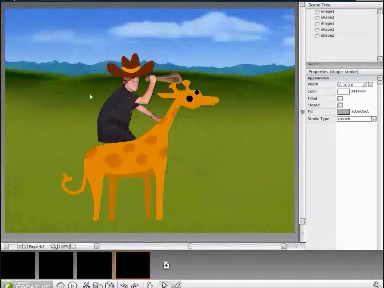
{"action": "left_click_drag", "start_coordinate": [66, 73], "coordinate": [102, 96]}
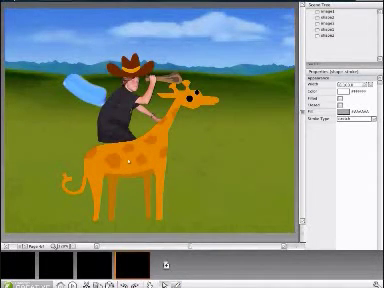
{"action": "key", "text": "ctrl+z"}
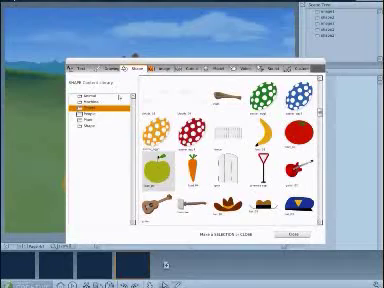
Insert a thin black arrow line into the sky left of Liam, pointing at him
{"action": "left_click", "coordinate": [113, 68]}
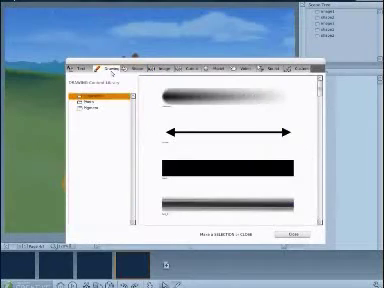
{"action": "left_click", "coordinate": [195, 168]}
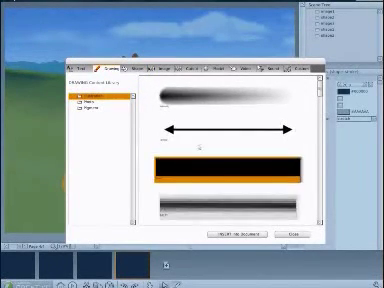
{"action": "left_click", "coordinate": [225, 131]}
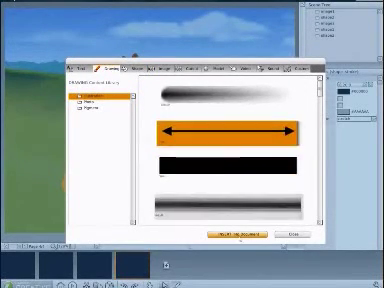
{"action": "left_click", "coordinate": [237, 234]}
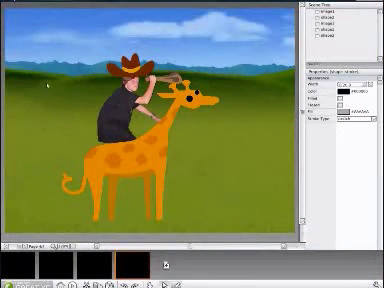
{"action": "left_click_drag", "start_coordinate": [86, 100], "coordinate": [97, 101]}
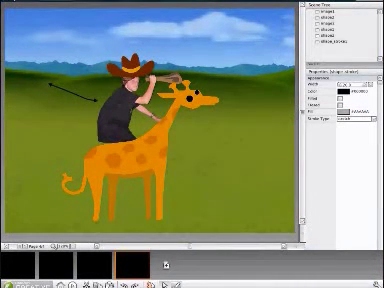
{"action": "key", "text": "ctrl+i"}
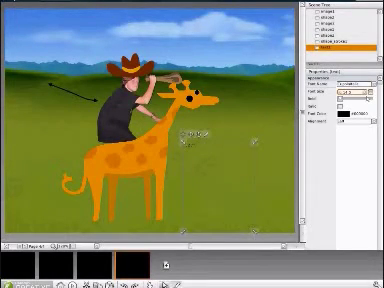
{"action": "type", "text": "LIAM"}
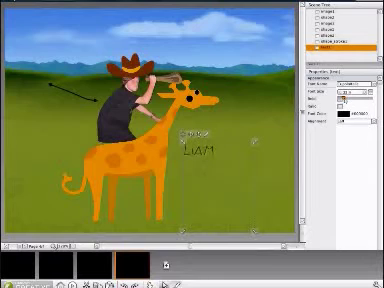
Finish the LIAM text and move it to the arrow's tail in the sky
{"action": "left_click", "coordinate": [242, 140]}
{"action": "left_click", "coordinate": [215, 149]}
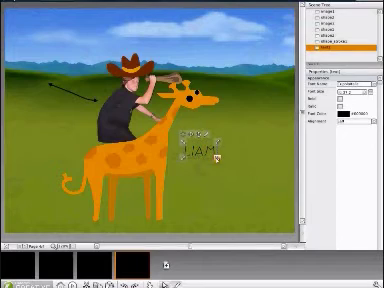
{"action": "mouse_move", "coordinate": [195, 135]}
{"action": "left_mouse_down"}
{"action": "mouse_move", "coordinate": [45, 68]}
{"action": "mouse_move", "coordinate": [42, 62]}
{"action": "left_mouse_up"}
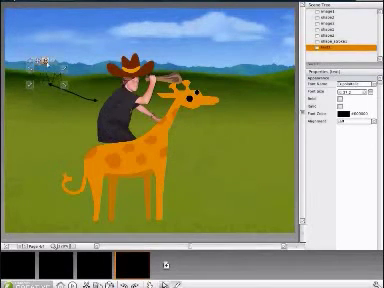
Deselect the LIAM label and page forward to the green alien's 3D corridor scene
{"action": "left_click", "coordinate": [215, 143]}
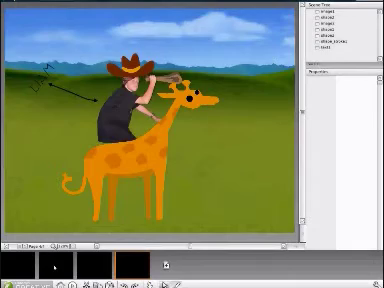
{"action": "left_click", "coordinate": [166, 264]}
{"action": "left_click", "coordinate": [166, 264]}
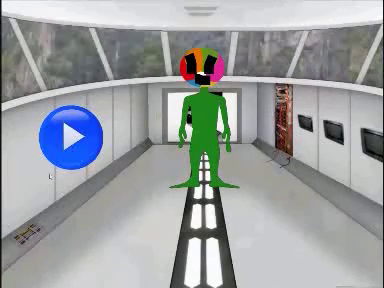
Play the corridor animation so the green alien walks down the corridor
{"action": "left_click", "coordinate": [64, 142]}
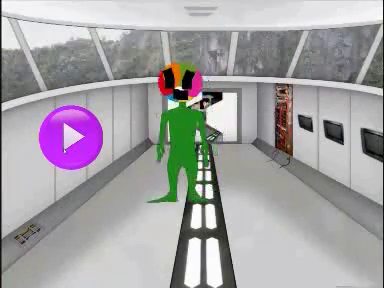